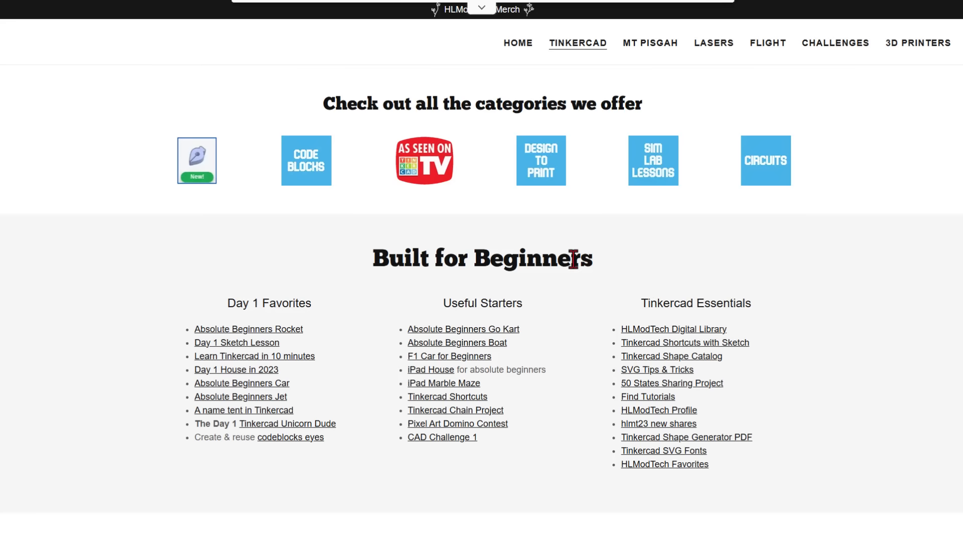
Browse the HLModTech Digital Library spreadsheet from the Level 1 sheet through Level 4 to the Shortcuts sheet
click(671, 332)
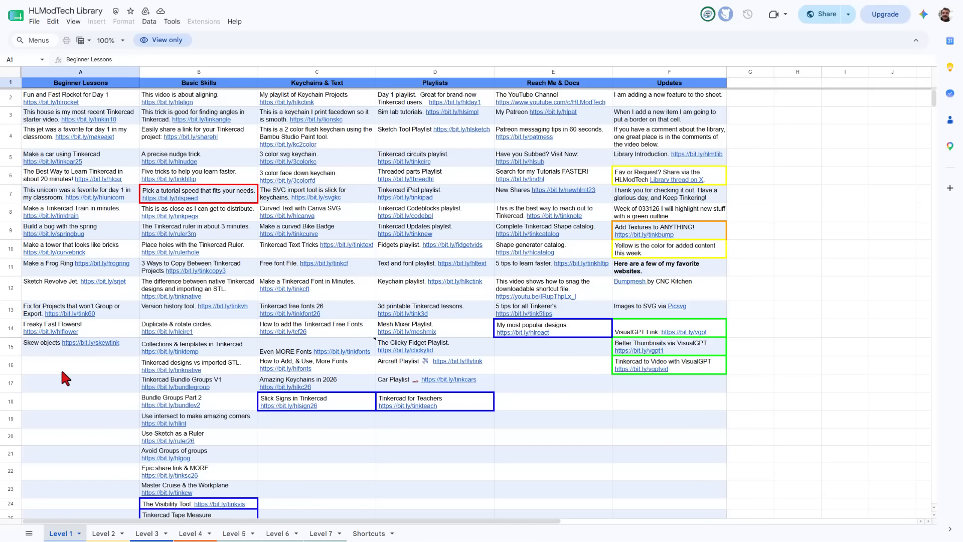
mouse_move(221, 376)
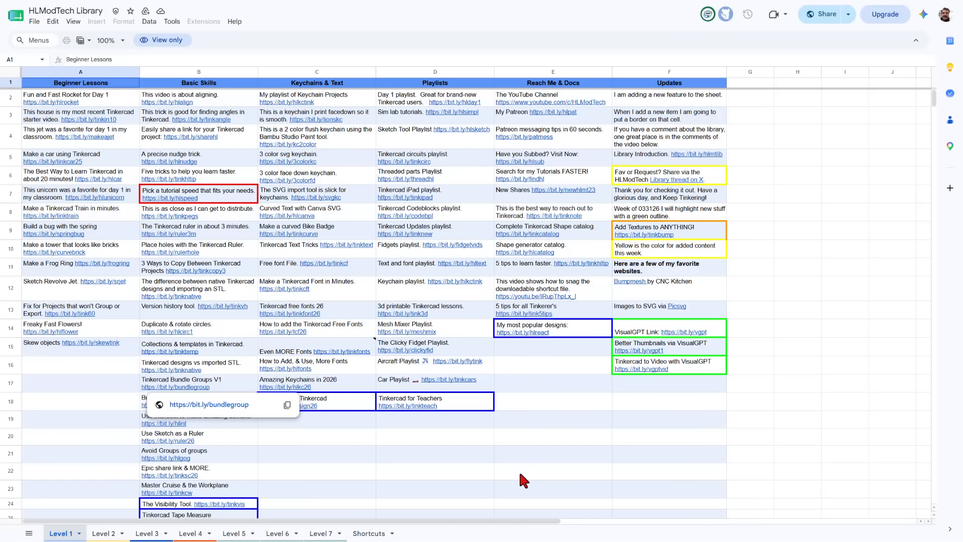
click(100, 533)
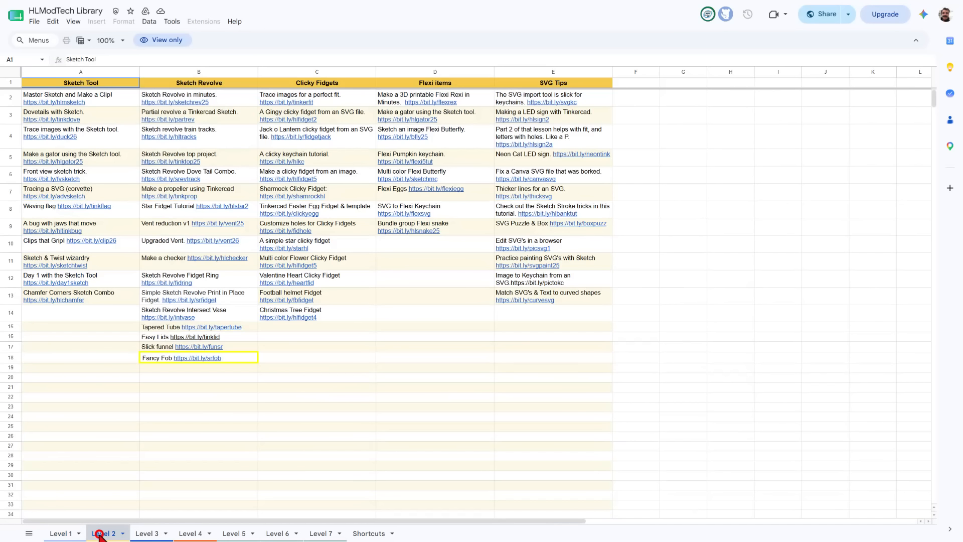
click(145, 534)
click(185, 534)
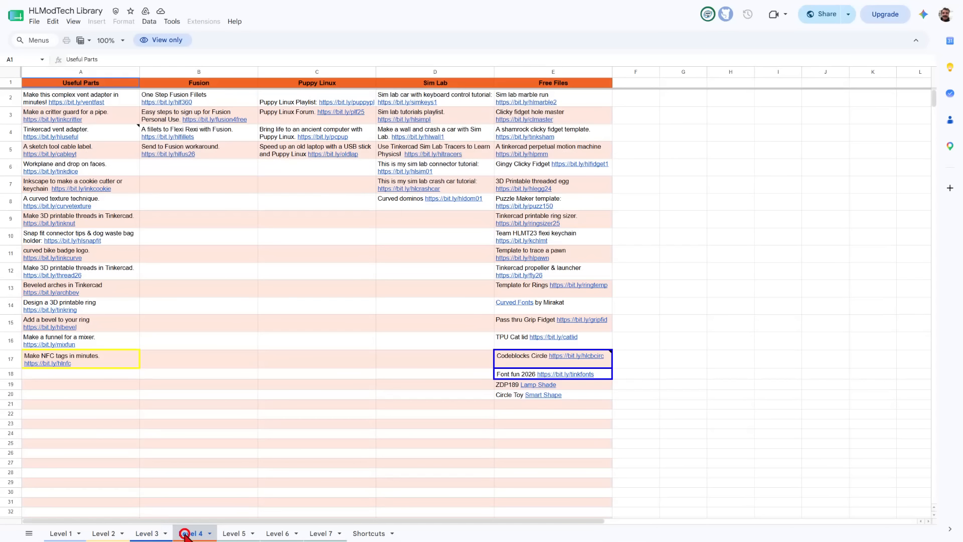
click(371, 533)
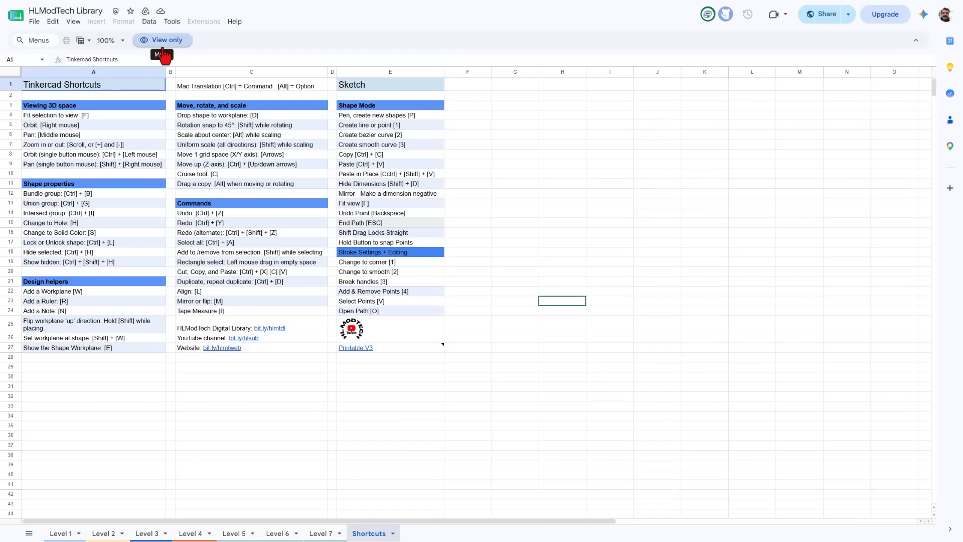
Download the Tinkercad Shortcuts v3 image through the Printable V3 link on the Shortcuts sheet
click(302, 355)
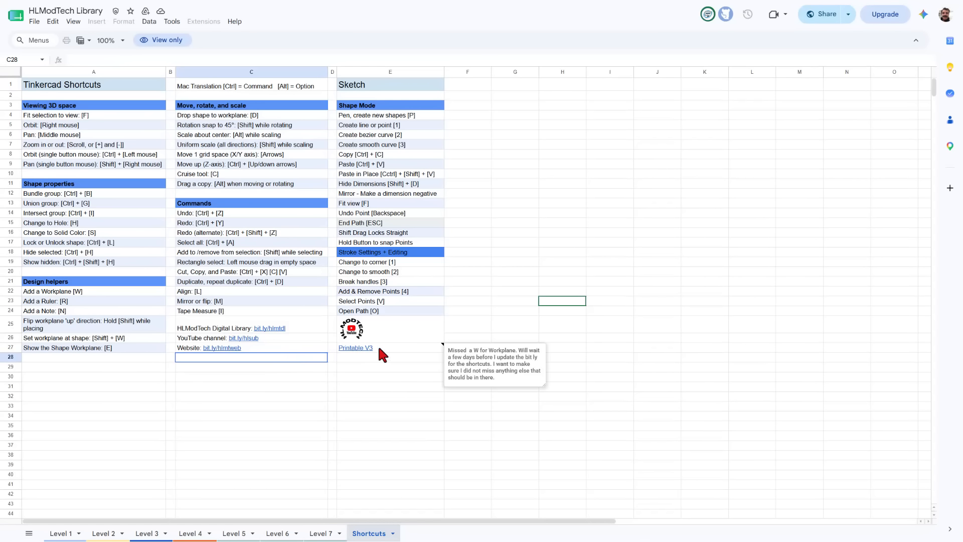
click(356, 345)
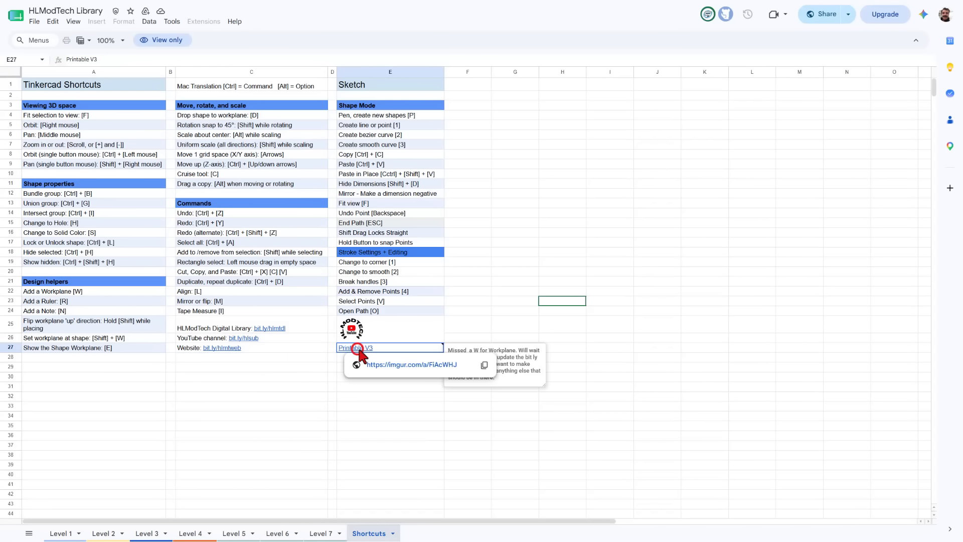
click(410, 368)
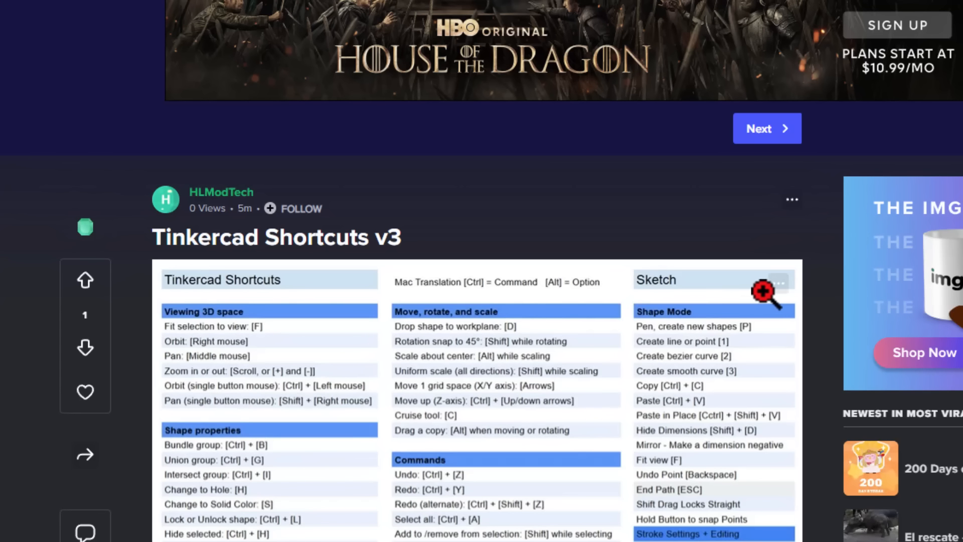
click(779, 283)
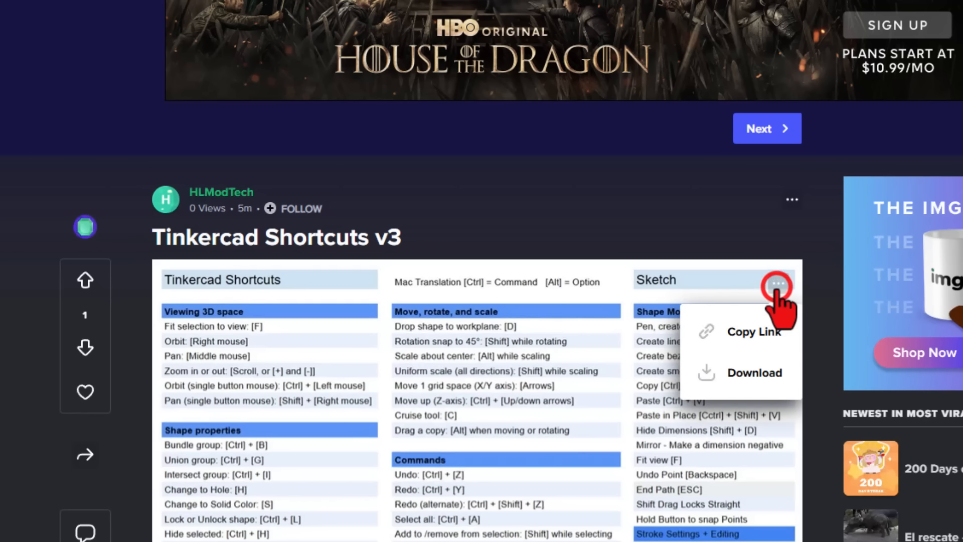
click(746, 374)
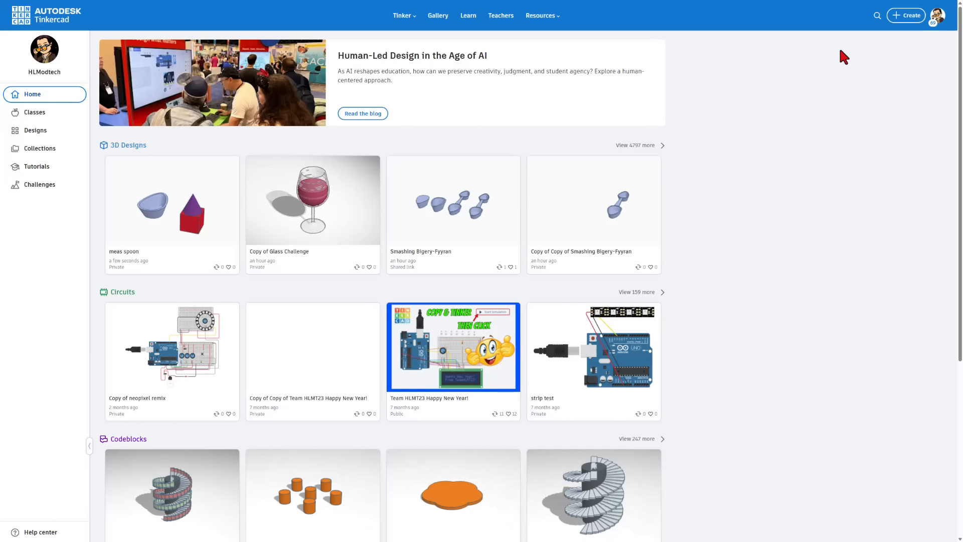
Switch to Tinkercad, create a new 3D design and name it "new tips"
click(900, 16)
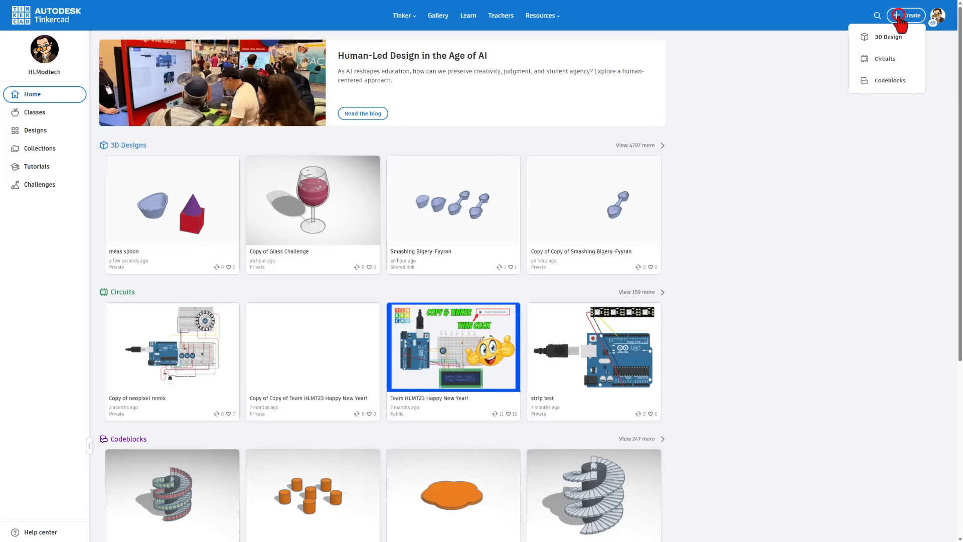
click(885, 37)
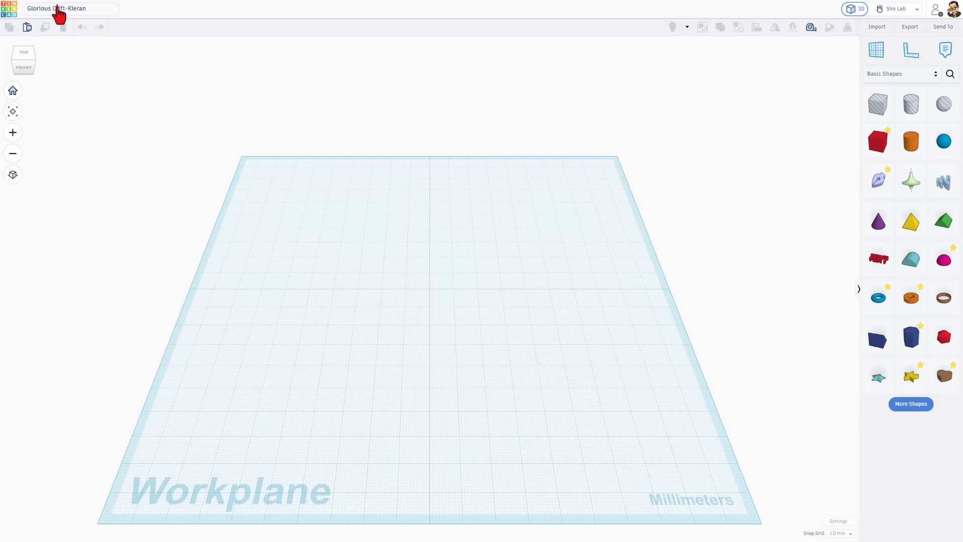
click(58, 9)
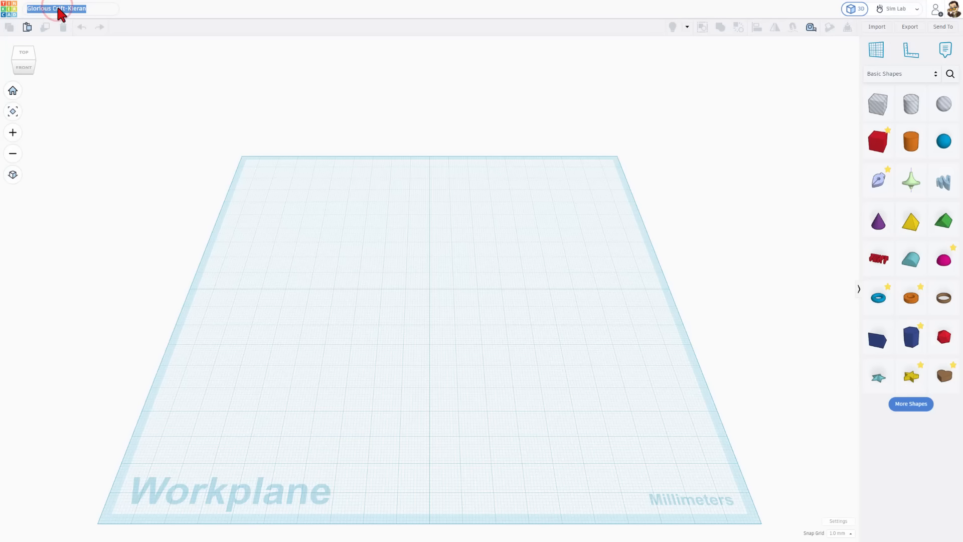
text(new tips)
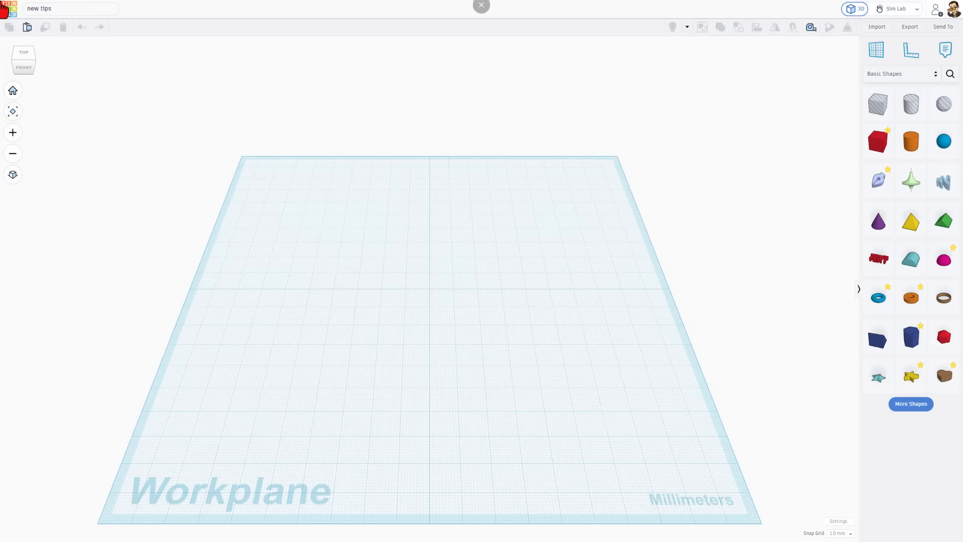
Place a pyramid and a hexagonal polygon apart from each other on the workplane
right_drag(149, 517, 631, 139)
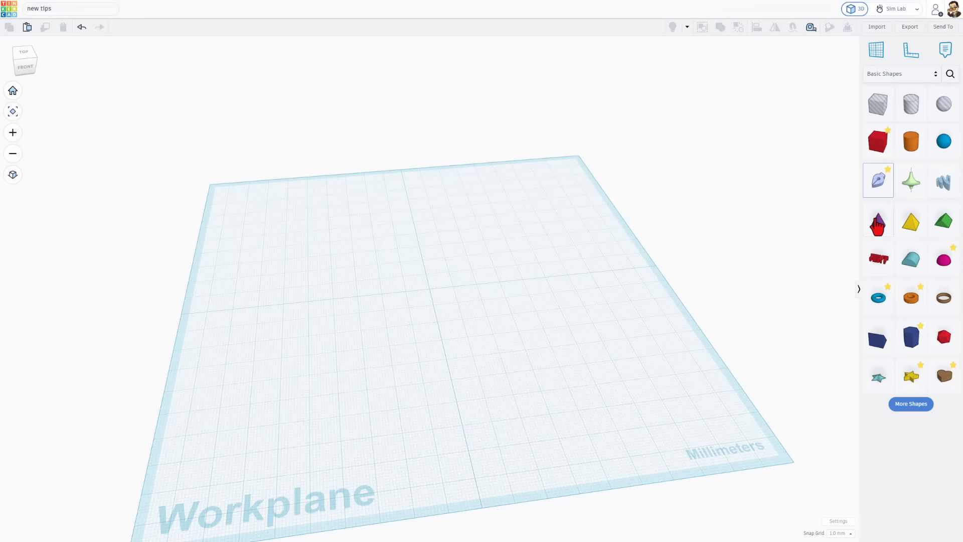
drag(911, 221, 302, 289)
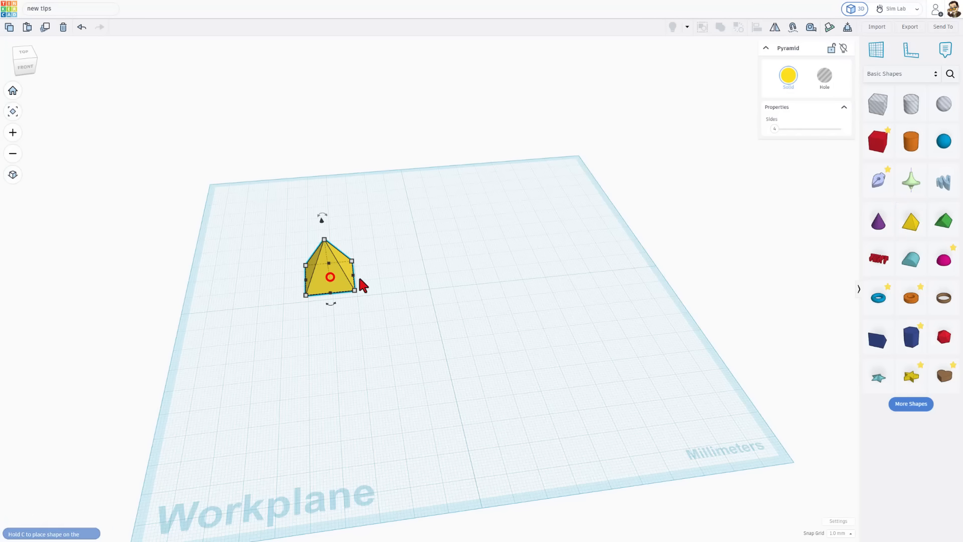
drag(911, 338, 485, 261)
Try aligning the polygon to the pyramid's centre in both directions, using the pyramid as the fixed reference, and undo the alignment
right_drag(422, 283, 422, 312)
drag(219, 207, 564, 331)
key(l)
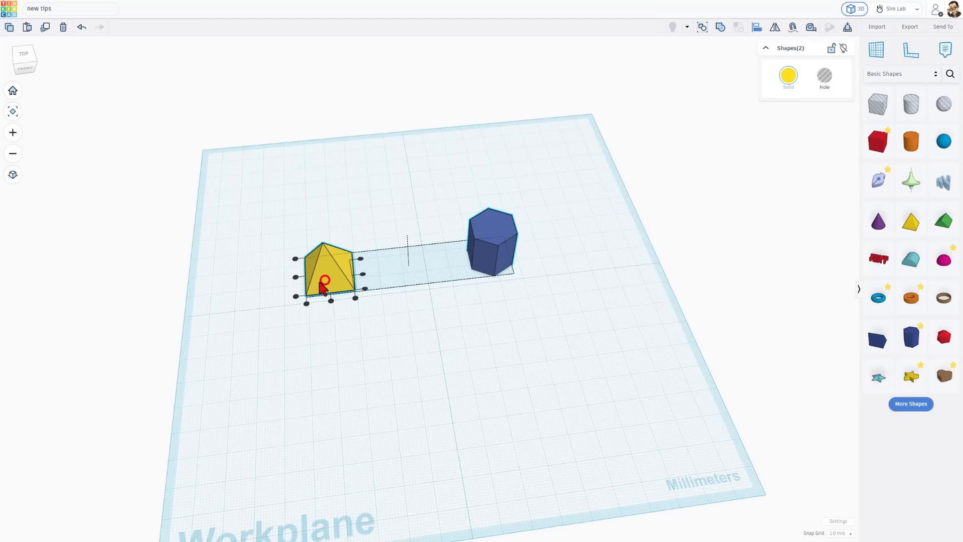
click(297, 277)
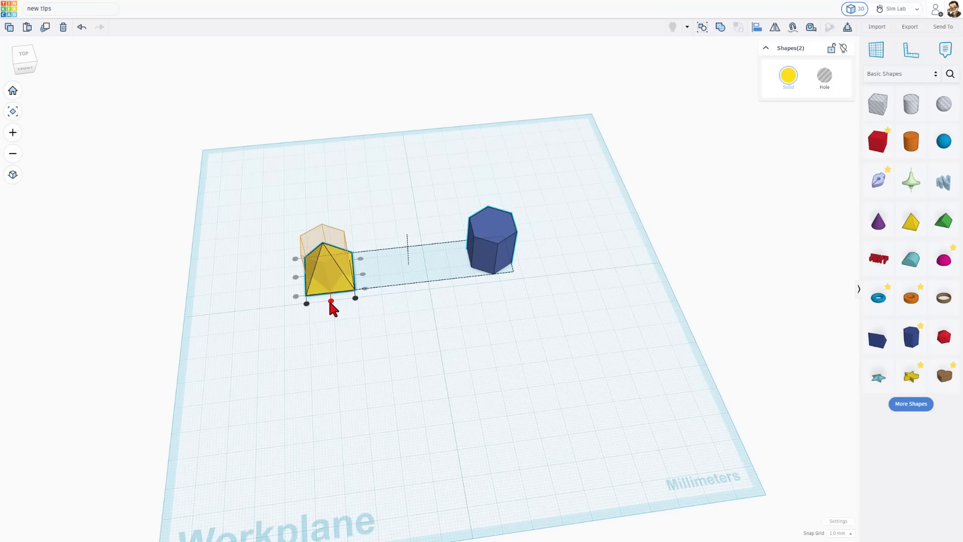
click(331, 301)
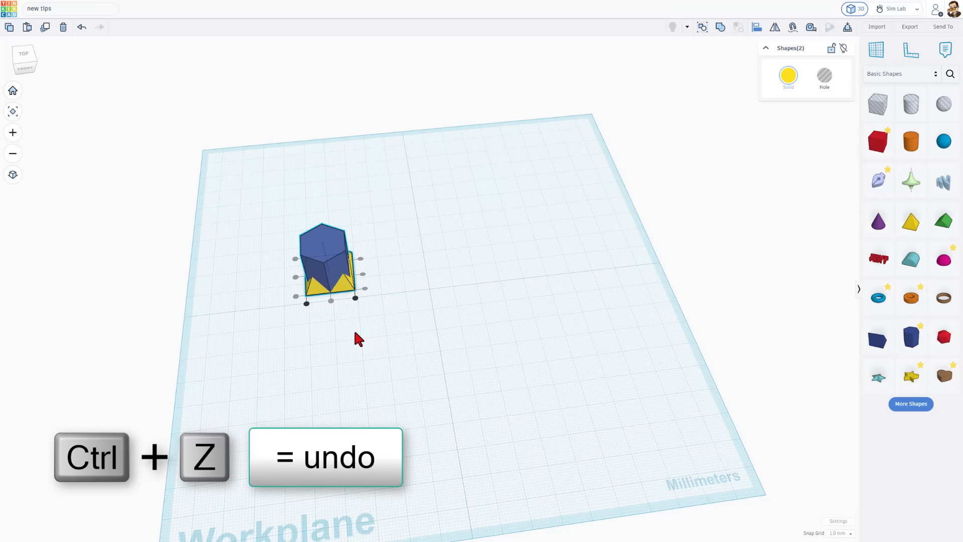
key(ctrl+z)
click(432, 338)
Place a ruler on the workplane just in front of the pyramid's front left corner
mouse_move(432, 338)
right_down()
mouse_move(483, 321)
mouse_move(466, 309)
mouse_move(440, 329)
right_up()
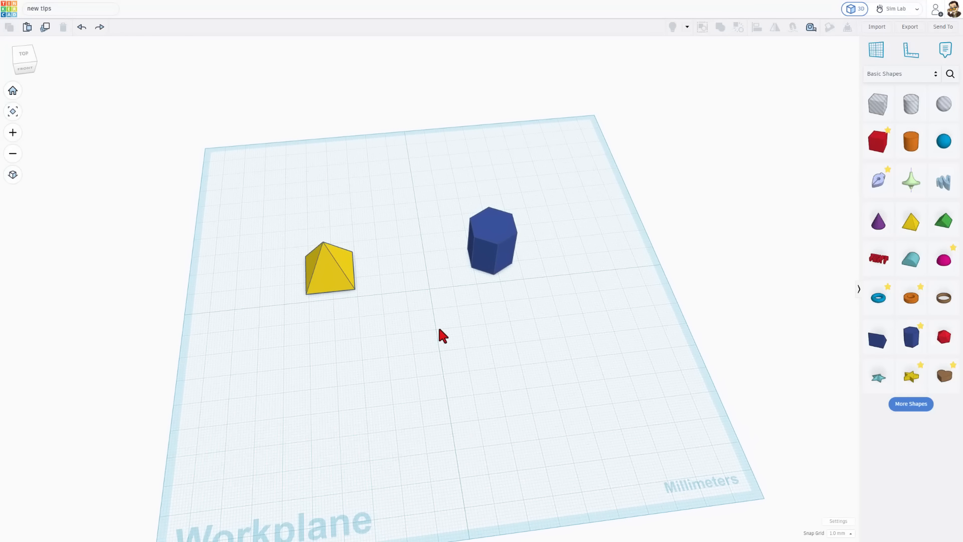
key(r)
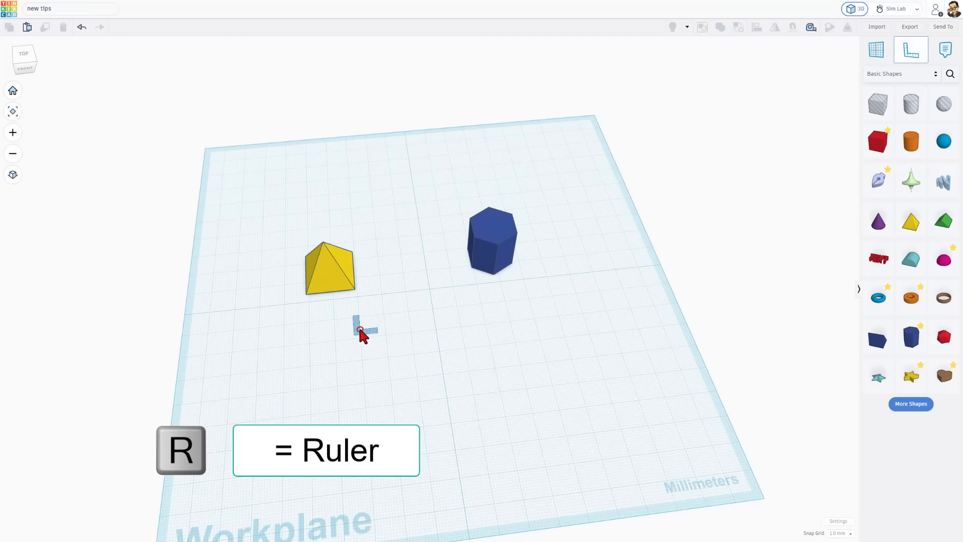
click(310, 344)
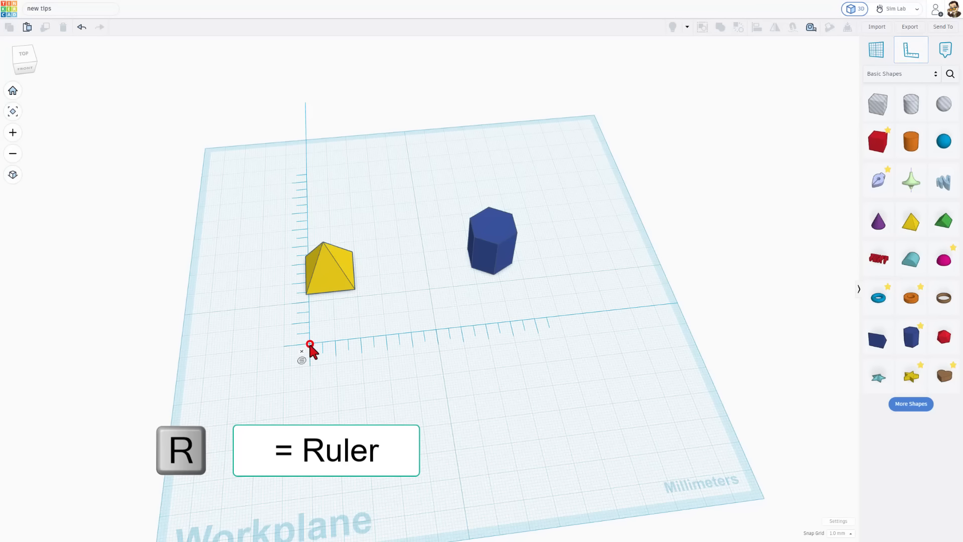
Set both of the pyramid's horizontal distances from the ruler origin to 0
click(325, 290)
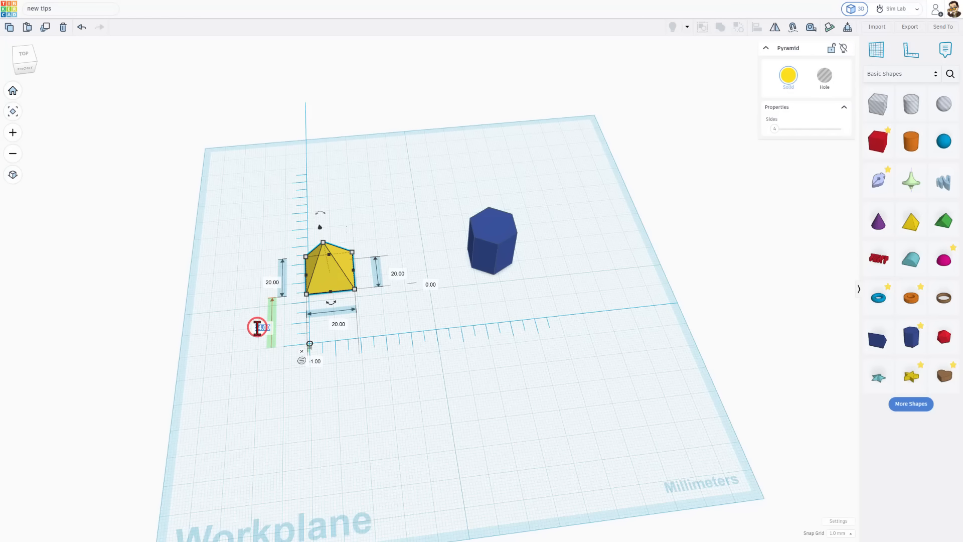
text(0)
key(Return)
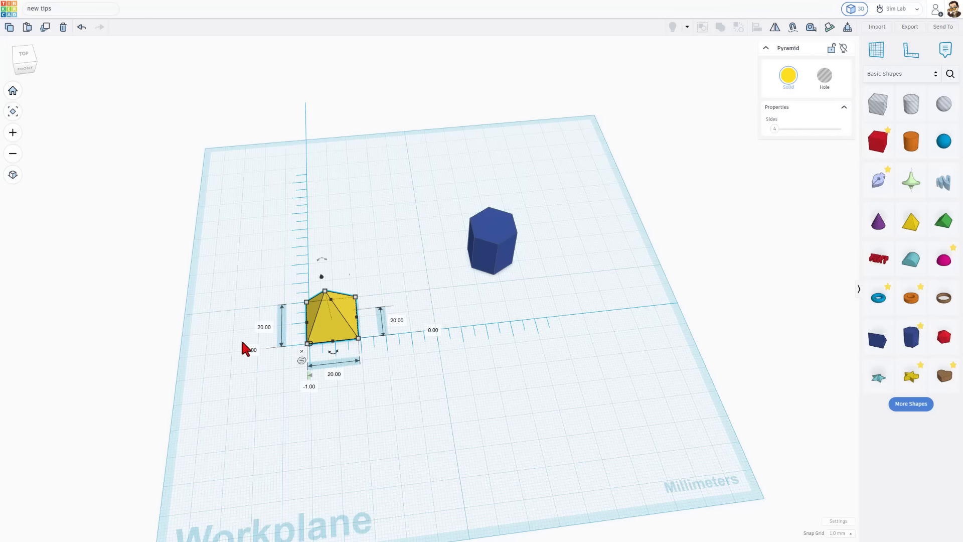
click(309, 387)
text(0)
key(Return)
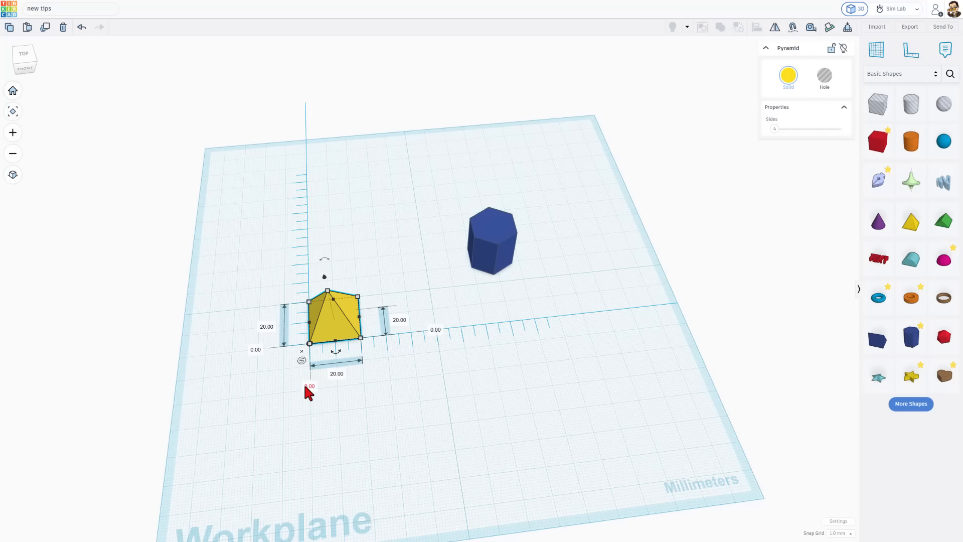
Switch the ruler to midpoint distances to measure the polygon's position, and remove the ruler
click(302, 360)
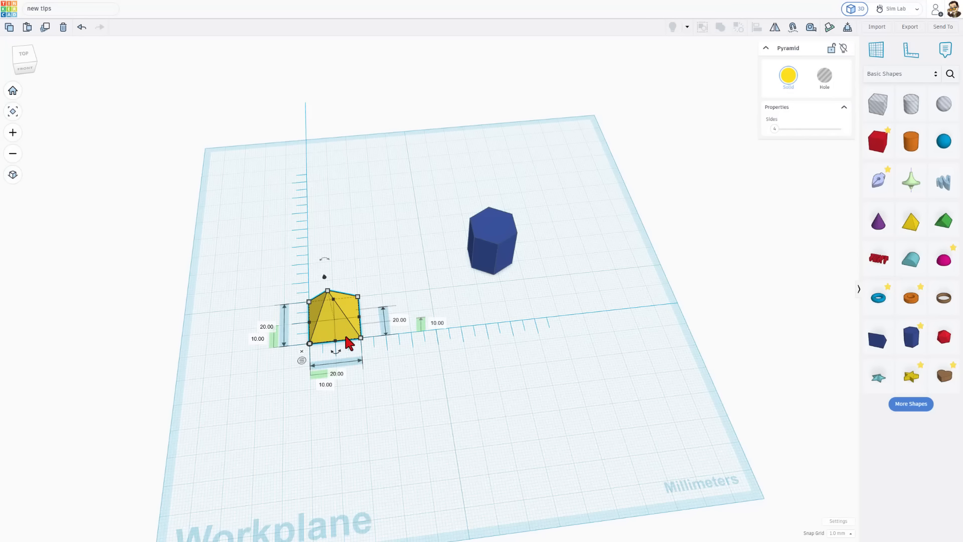
click(488, 263)
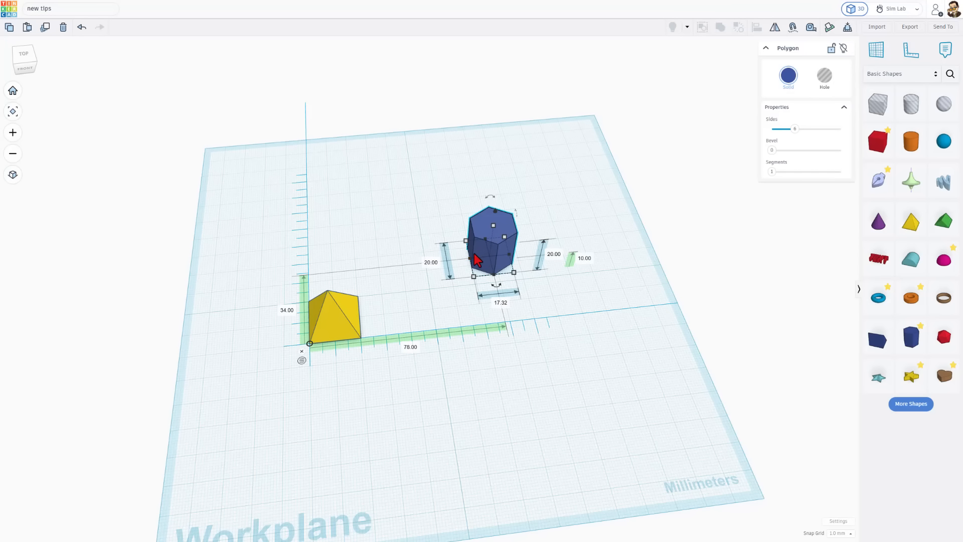
right_drag(482, 361, 370, 378)
right_drag(296, 345, 431, 368)
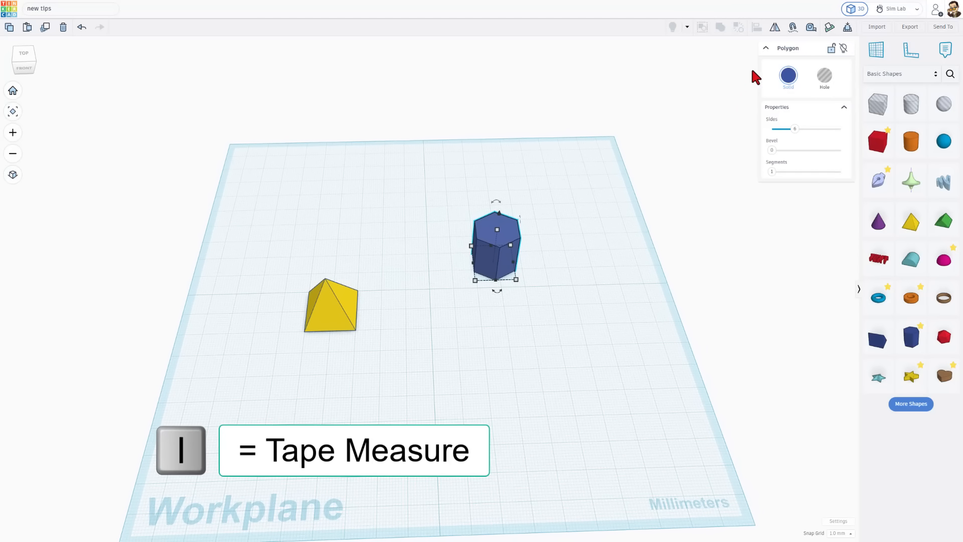
With the Tape Measure, measure from the pyramid's rear right base corner to the centre of the polygon's bottom face
key(i)
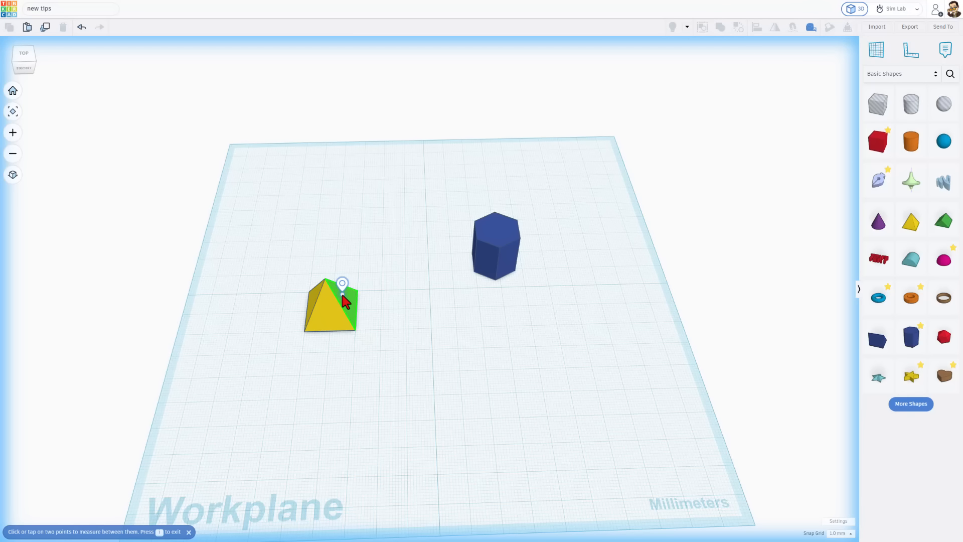
scroll(348, 298, up, 5)
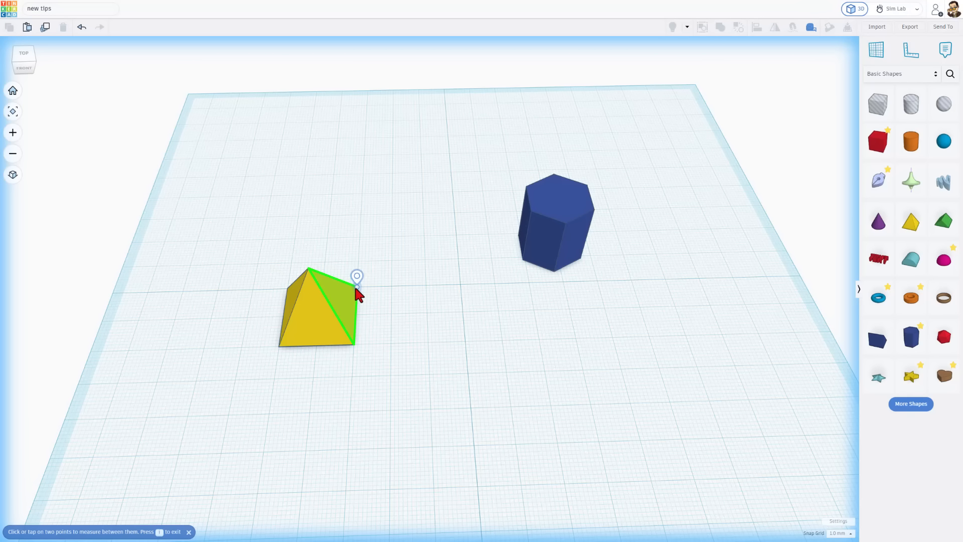
click(357, 287)
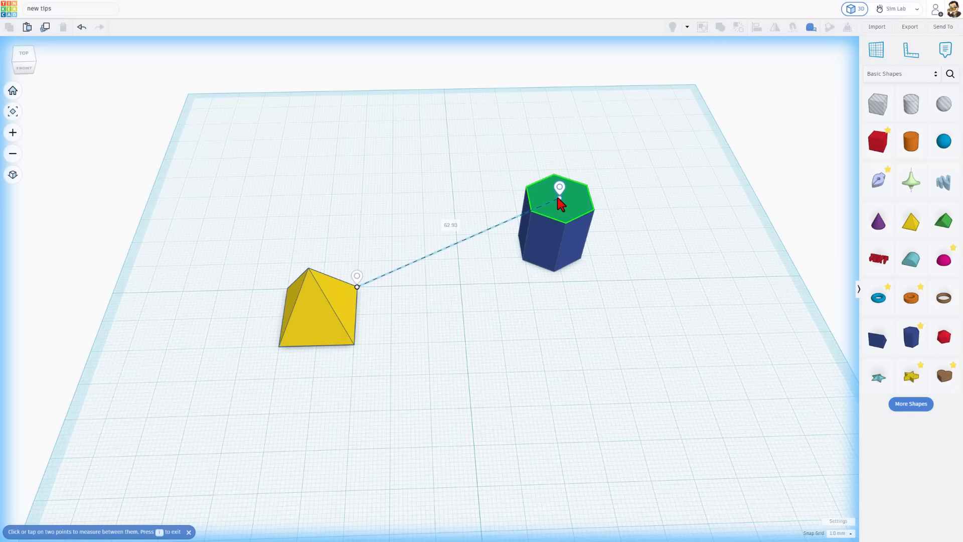
click(564, 350)
right_drag(564, 369, 540, 323)
drag(533, 303, 535, 296)
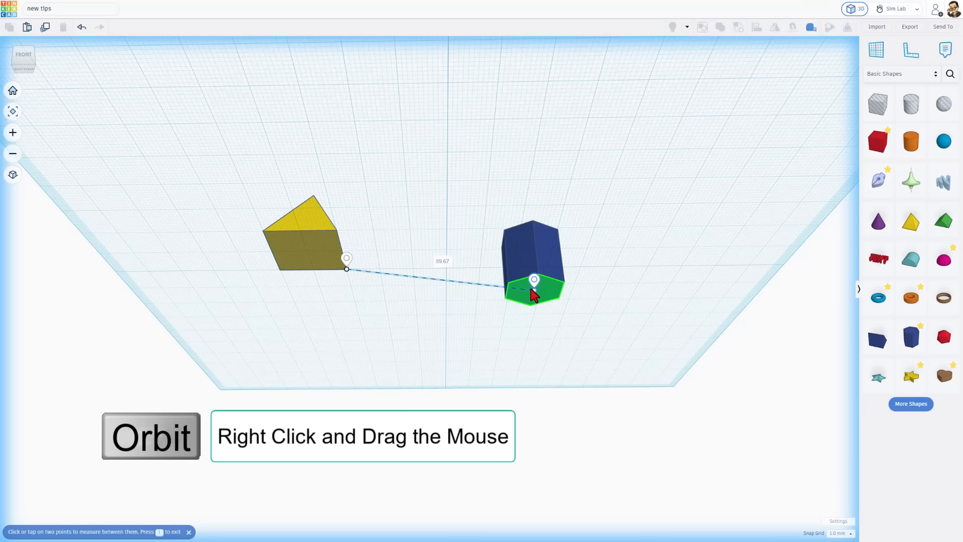
Set the tape-measured distance between the pyramid and the polygon to 60
right_drag(596, 185, 429, 265)
click(437, 252)
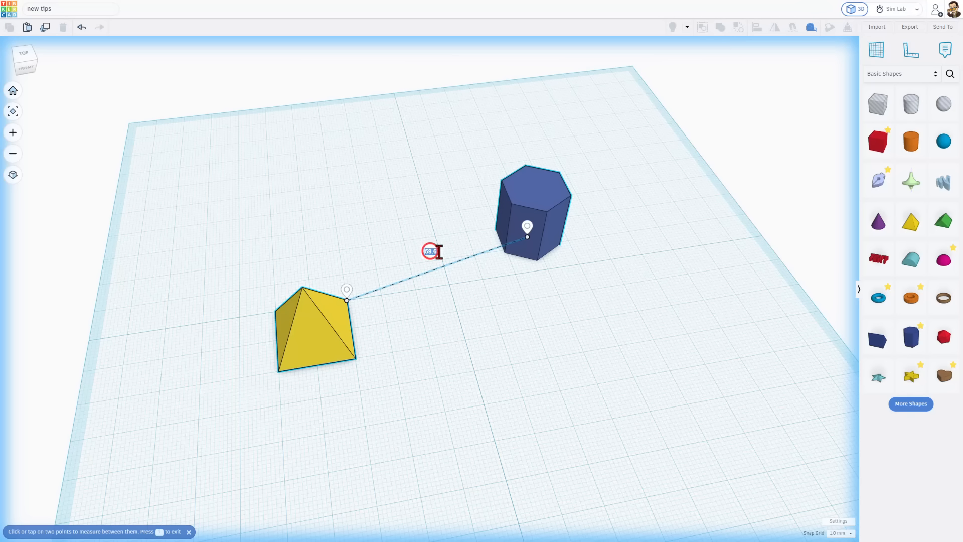
text(60)
key(Return)
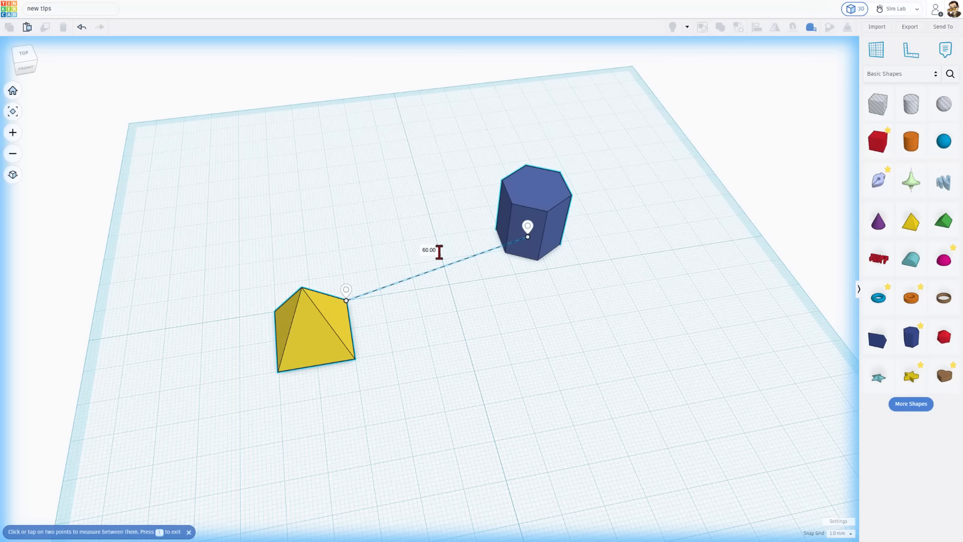
Make the polygon's measuring point the moving end and set its tape-measured distance from the pyramid to 40
click(528, 228)
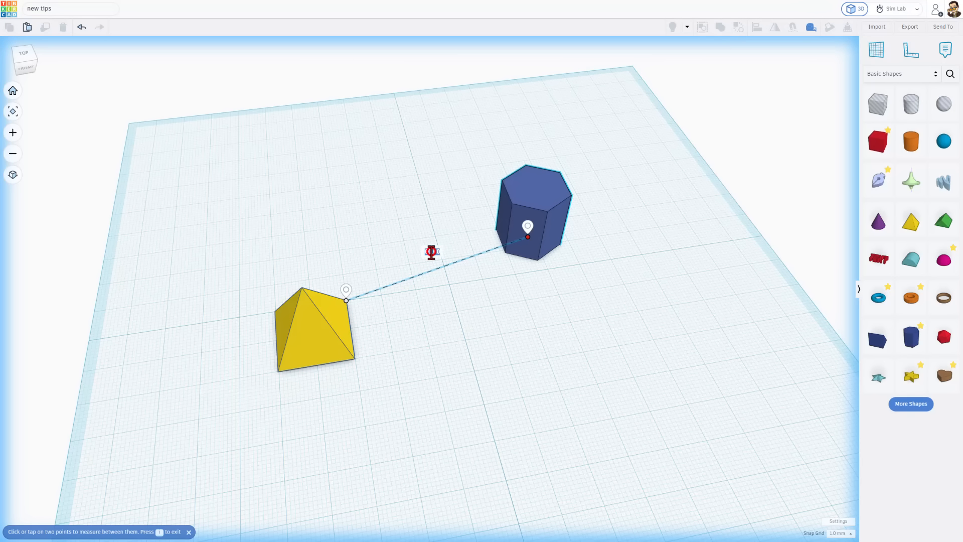
click(430, 251)
text(40)
key(Return)
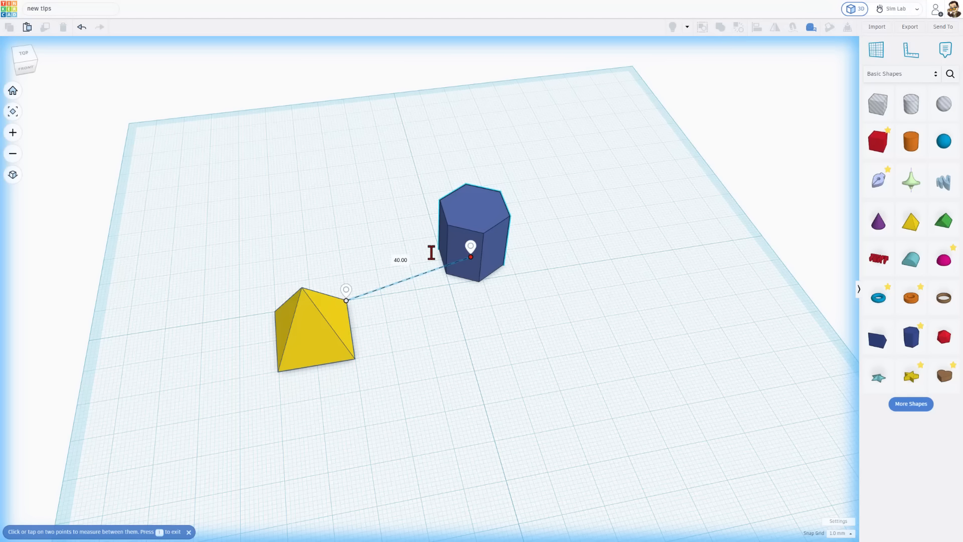
Make the pyramid's measuring point the moving end and set its tape-measured distance from the polygon to 25
click(345, 300)
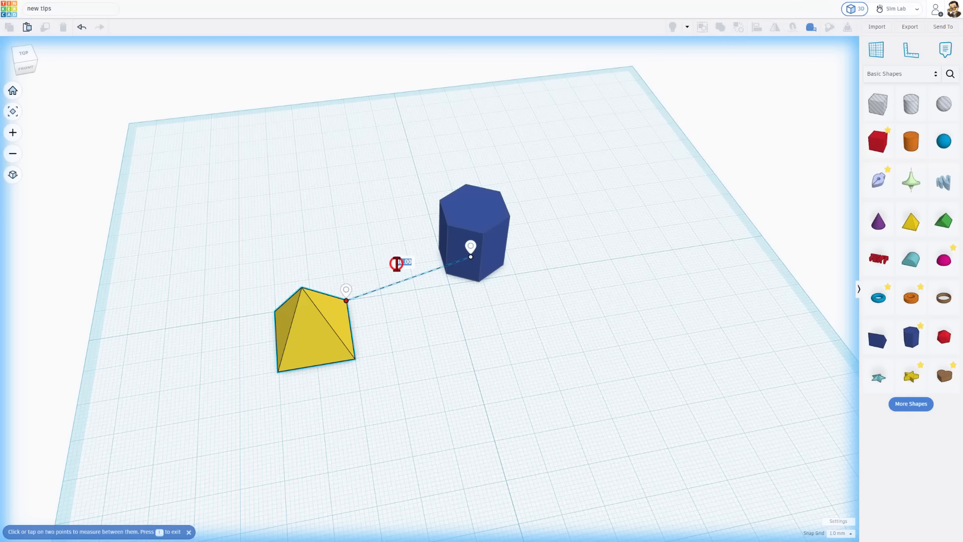
text(25)
key(Return)
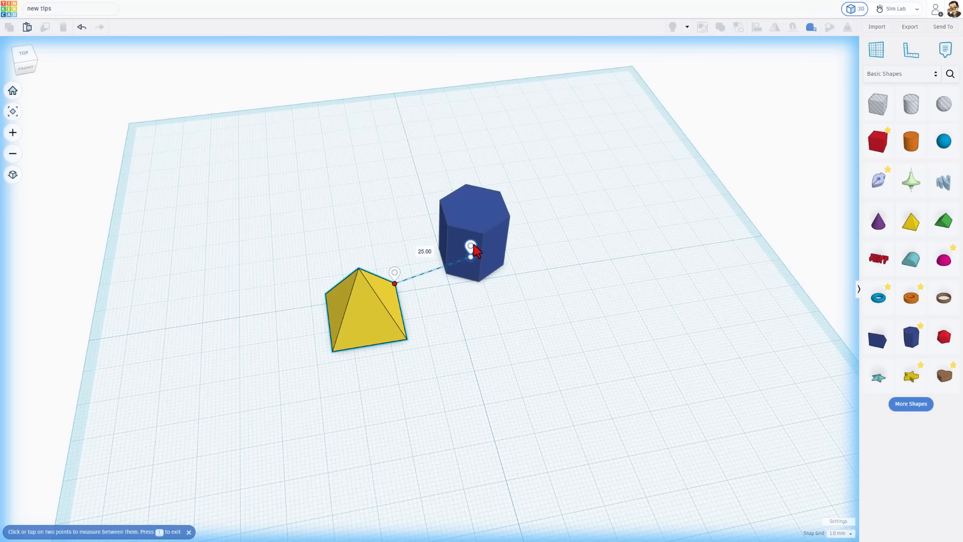
With the Tape Measure, measure the wall thickness across the top face of the beige oval frame, near its front right corner
right_drag(524, 326, 501, 335)
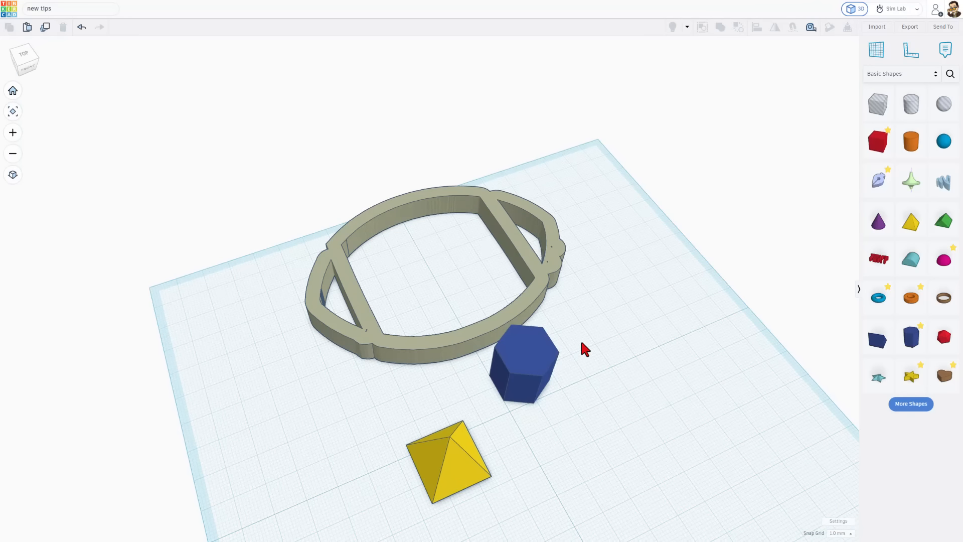
right_drag(580, 338, 437, 255)
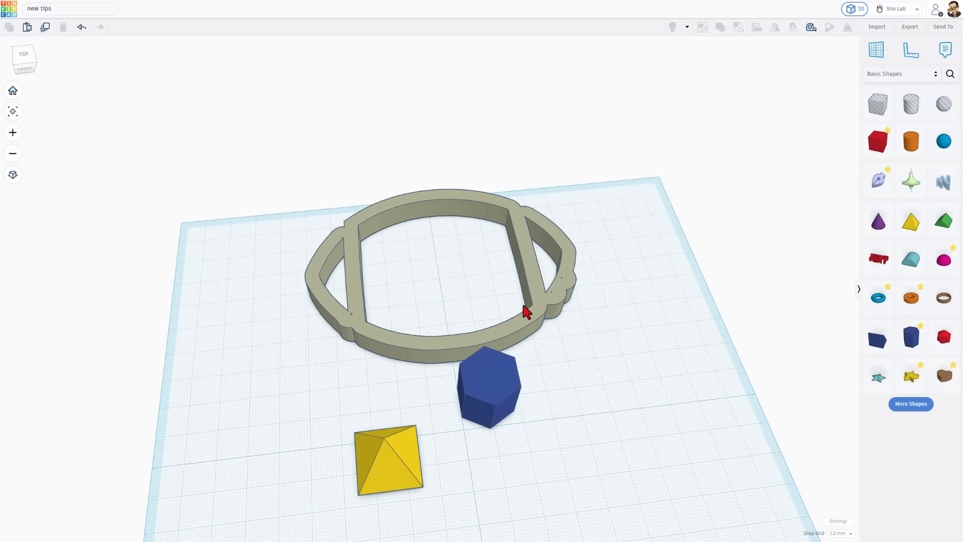
key(i)
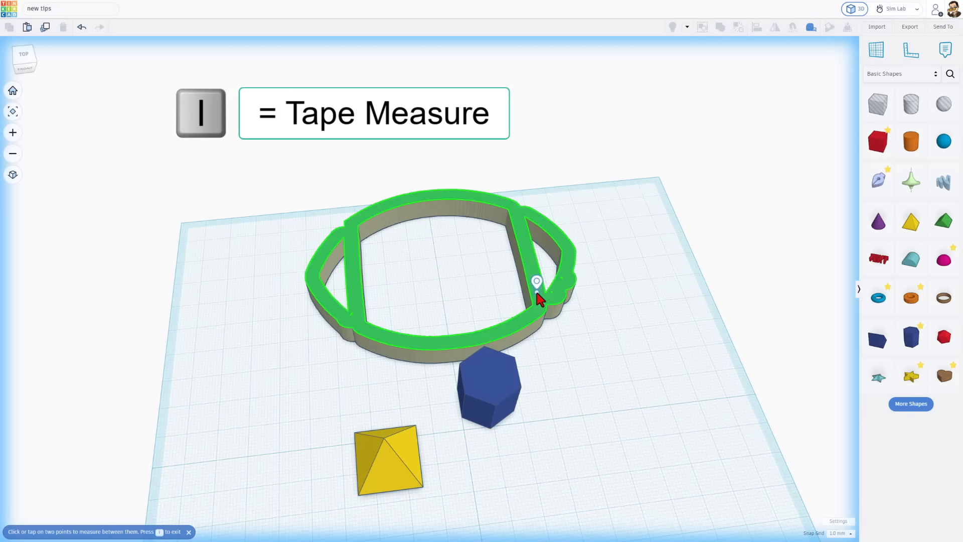
click(526, 312)
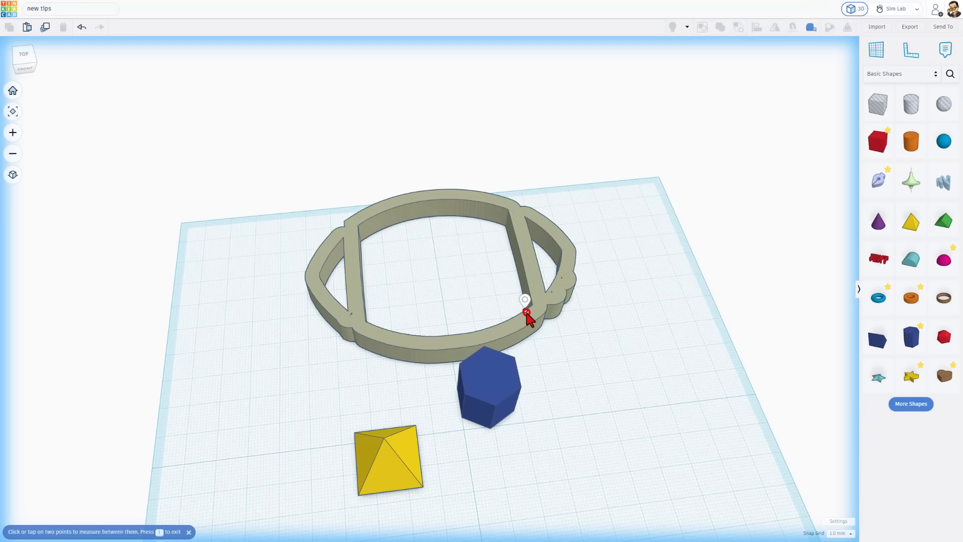
scroll(535, 324, up, 4)
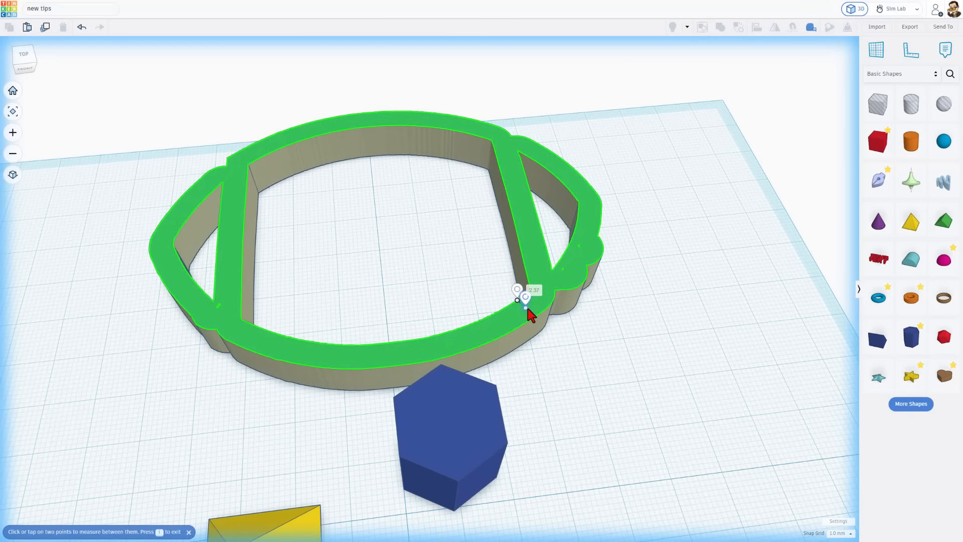
click(533, 316)
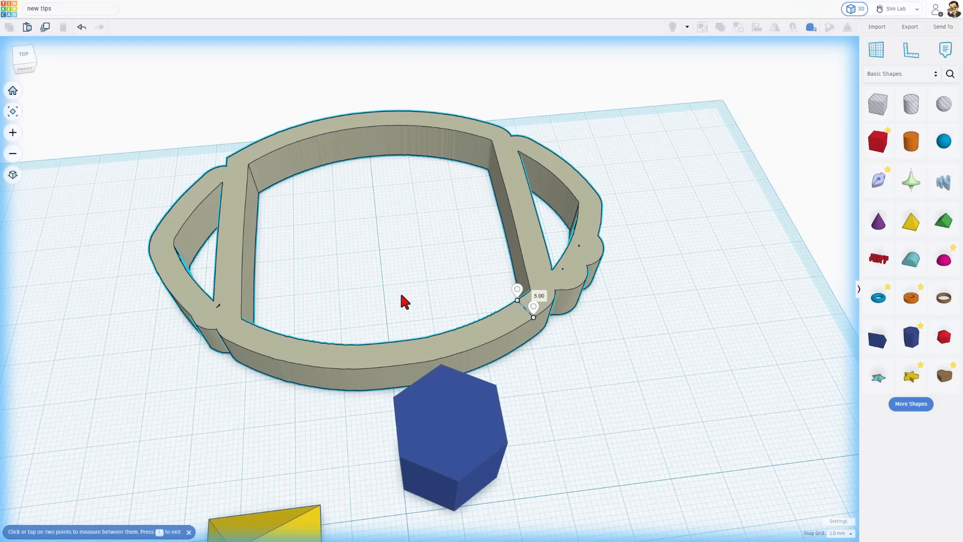
scroll(583, 261, down, 2)
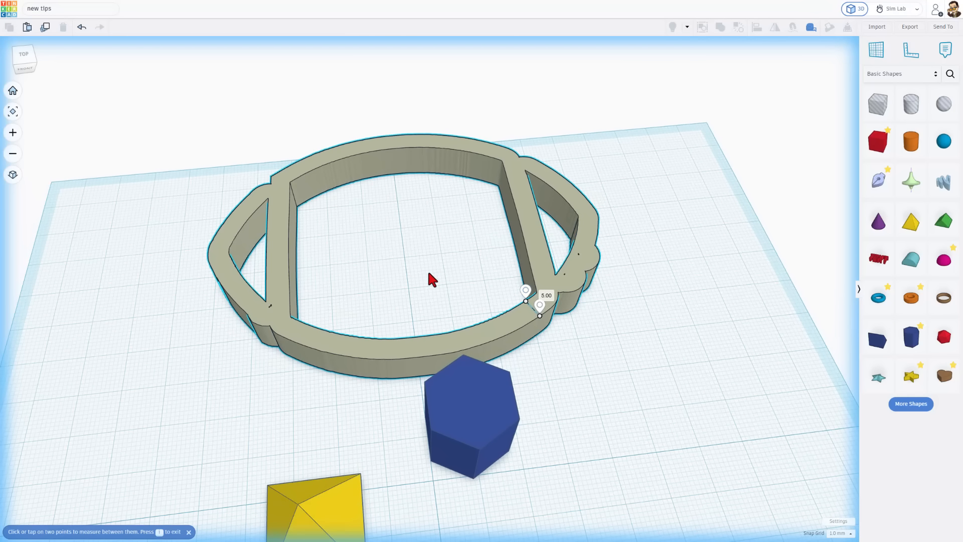
right_drag(429, 273, 464, 304)
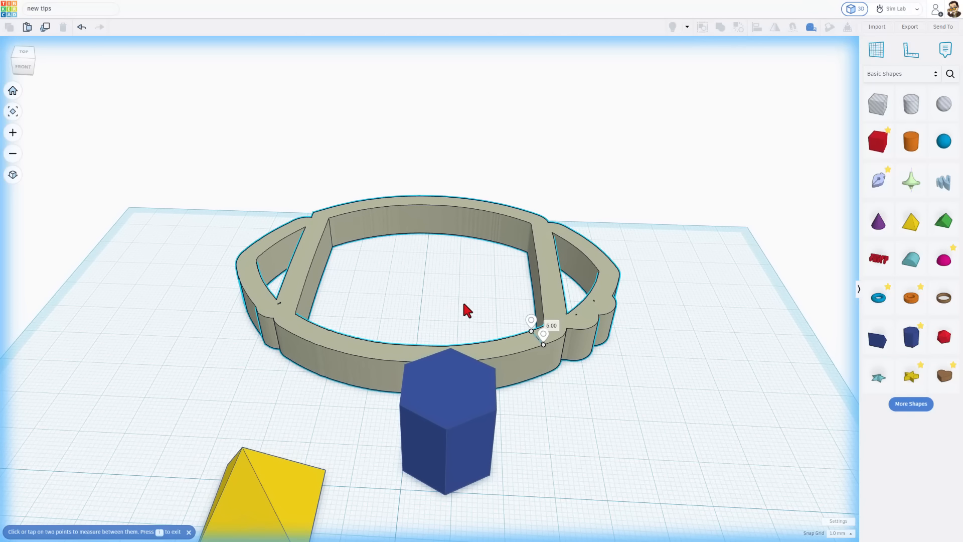